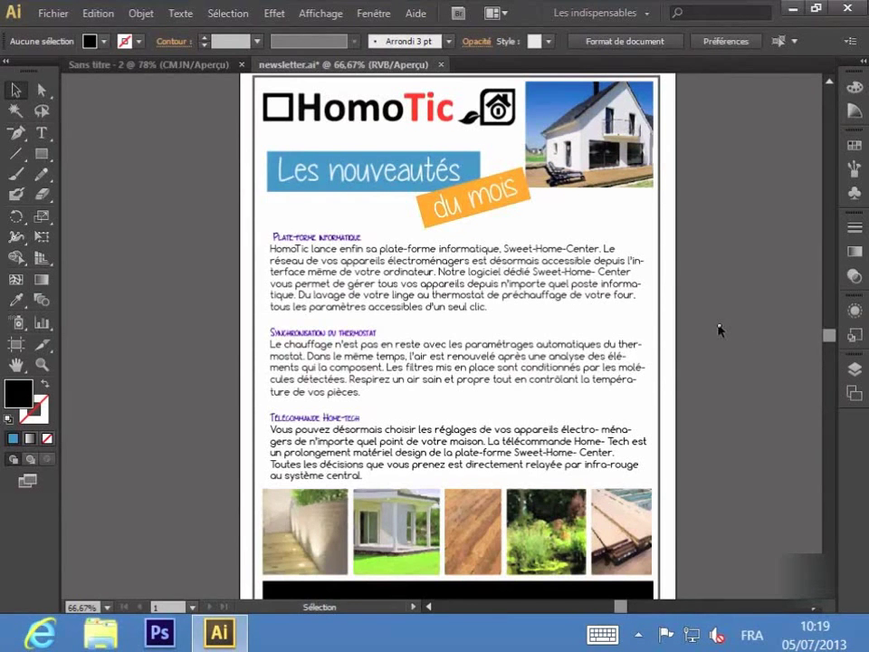
Step: Switch to the Typographie workspace with its panels expanded and the character styles list shown
{"action": "left_click", "coordinate": [645, 16]}
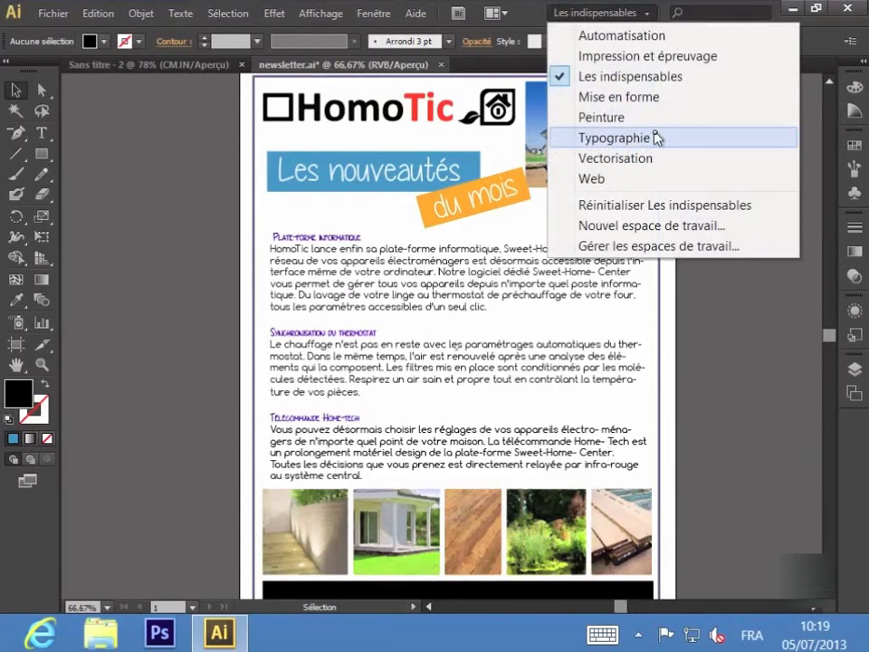
{"action": "left_click", "coordinate": [656, 137]}
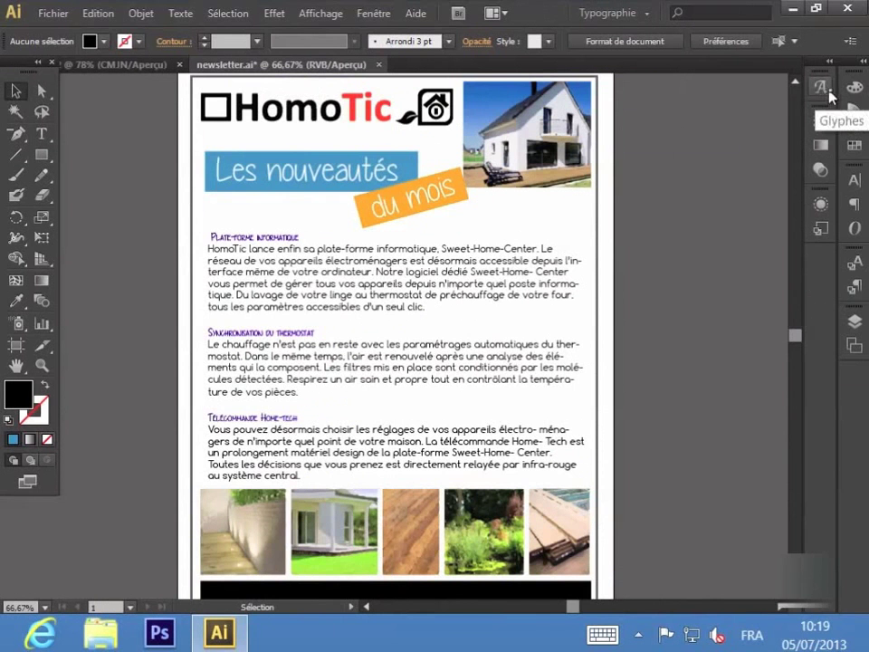
{"action": "left_click", "coordinate": [862, 63]}
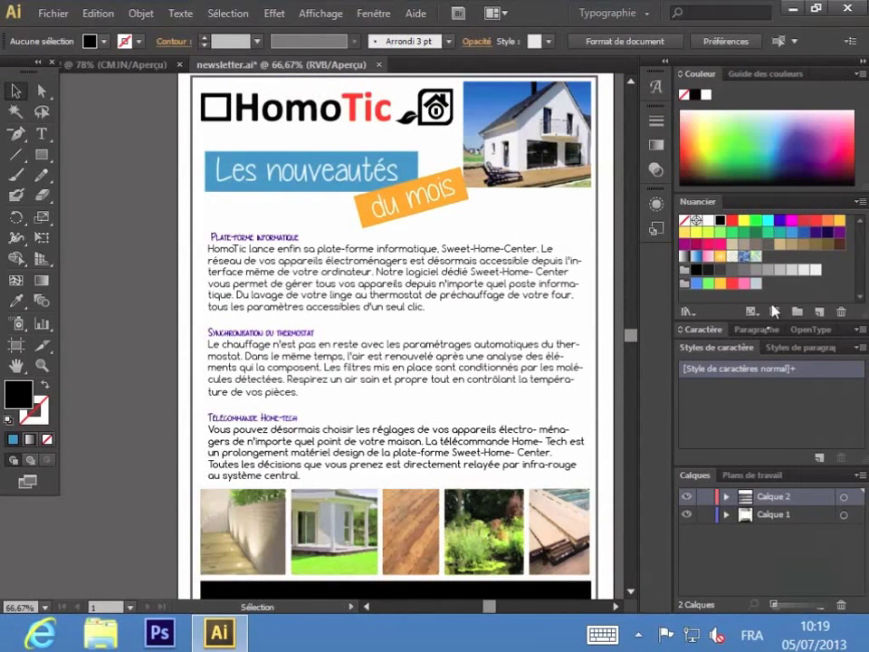
{"action": "left_click", "coordinate": [759, 356]}
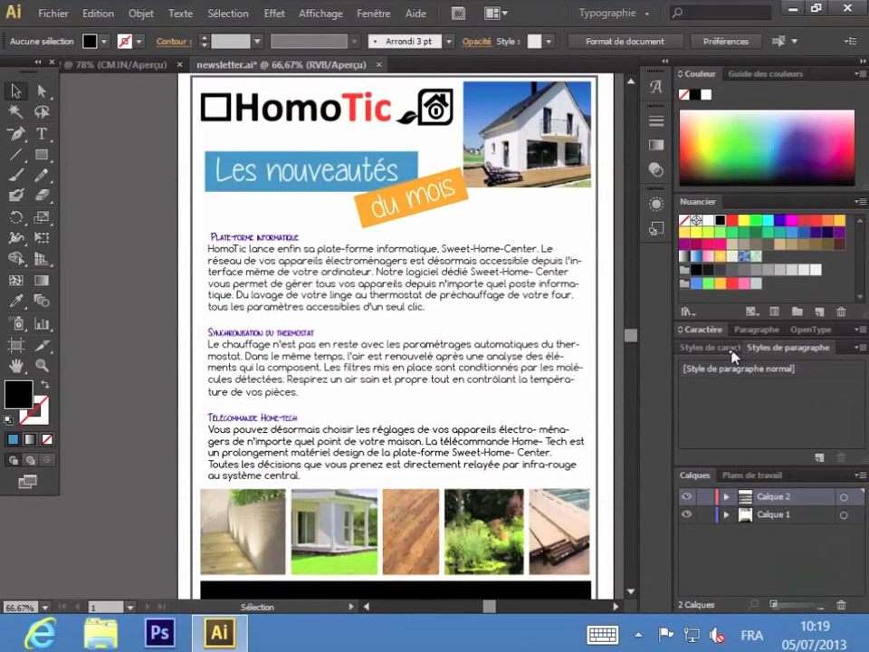
{"action": "left_click", "coordinate": [730, 354]}
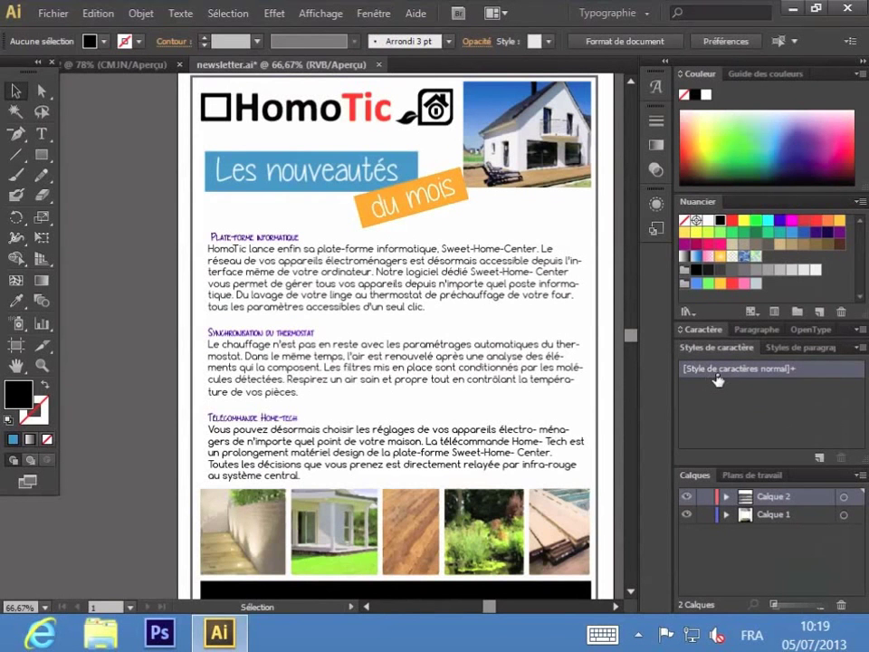
{"action": "left_click", "coordinate": [786, 350]}
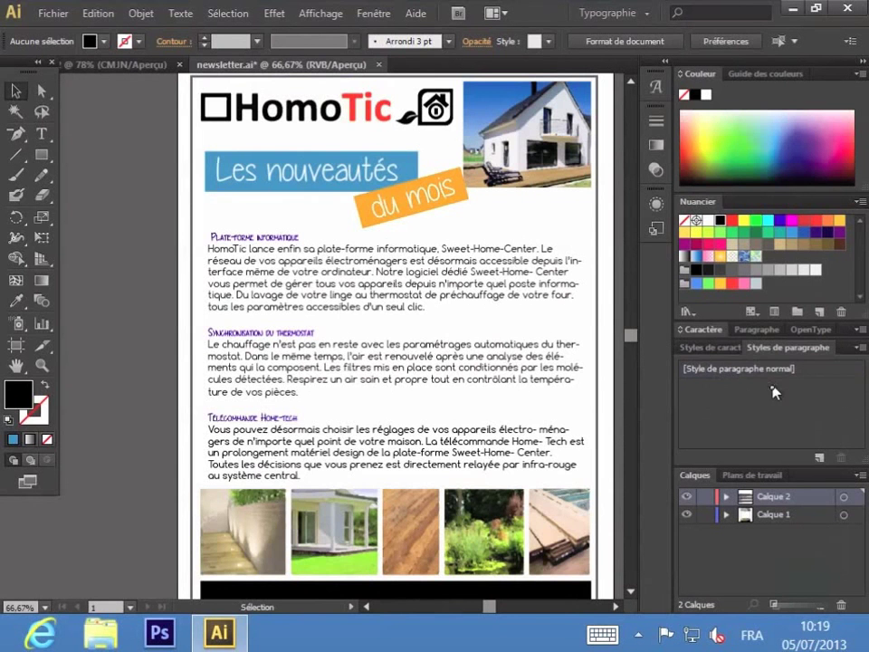
{"action": "left_click", "coordinate": [712, 347]}
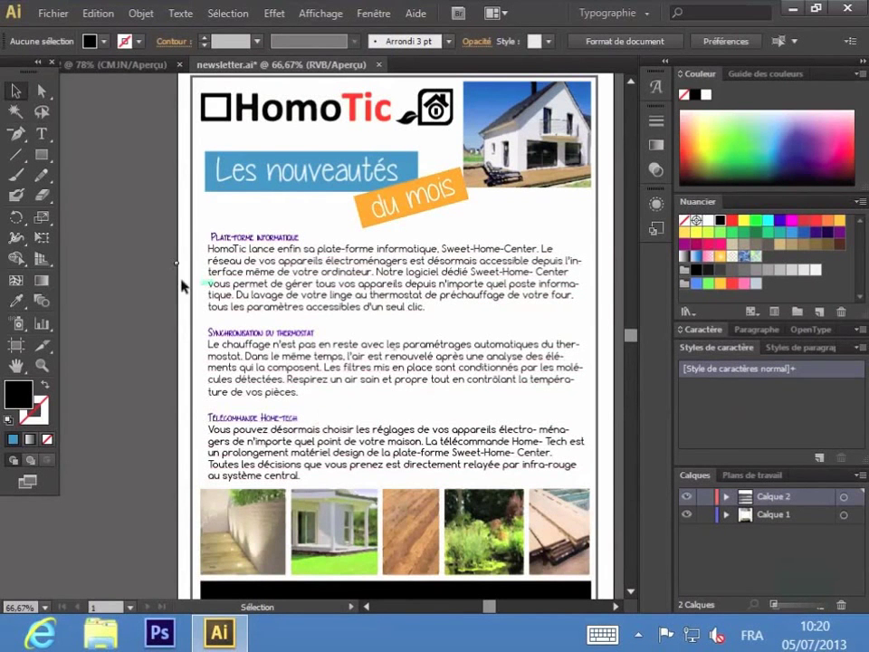
Step: Set the body text under the "Plate-forme informatique" heading in the Candara Regular font
{"action": "left_click", "coordinate": [41, 134]}
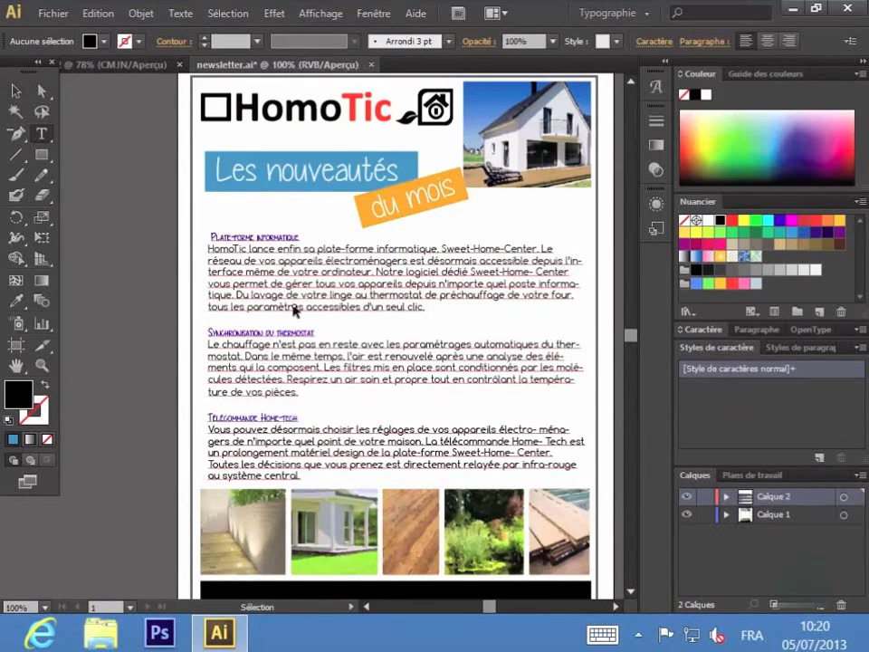
{"action": "key", "text": "ctrl+1"}
{"action": "left_click", "coordinate": [396, 302]}
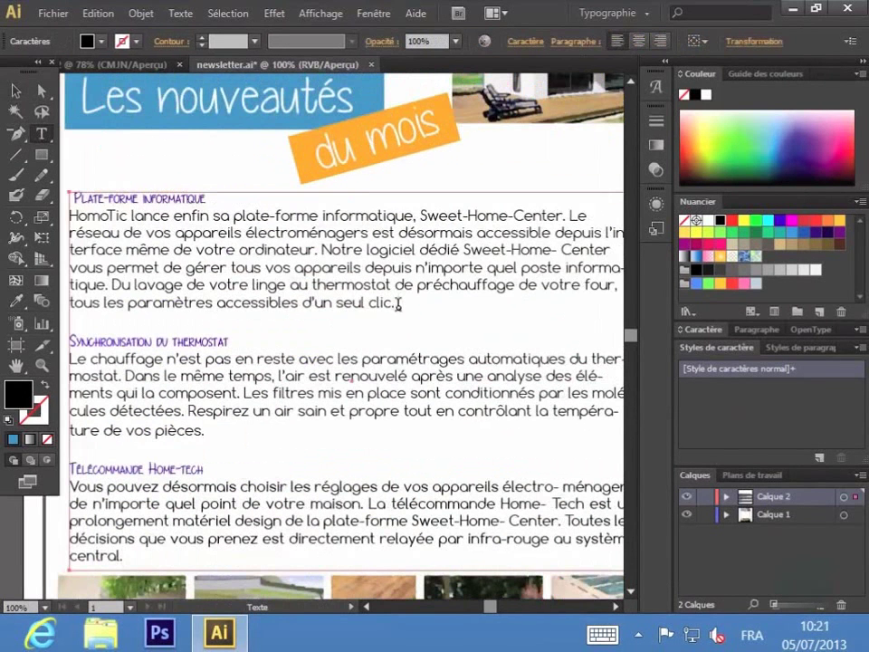
{"action": "left_click_drag", "start_coordinate": [397, 303], "coordinate": [70, 217]}
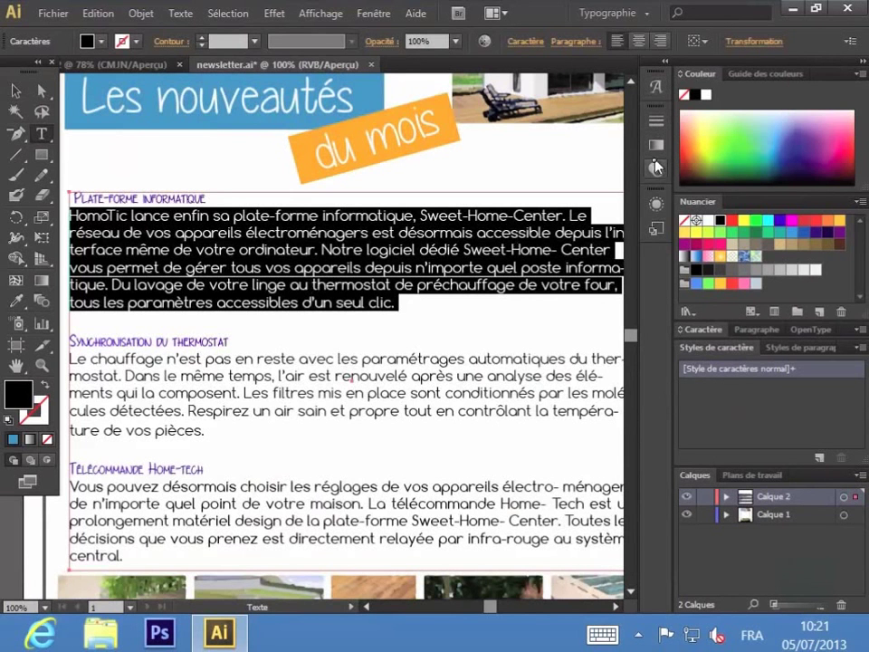
{"action": "left_click", "coordinate": [705, 329]}
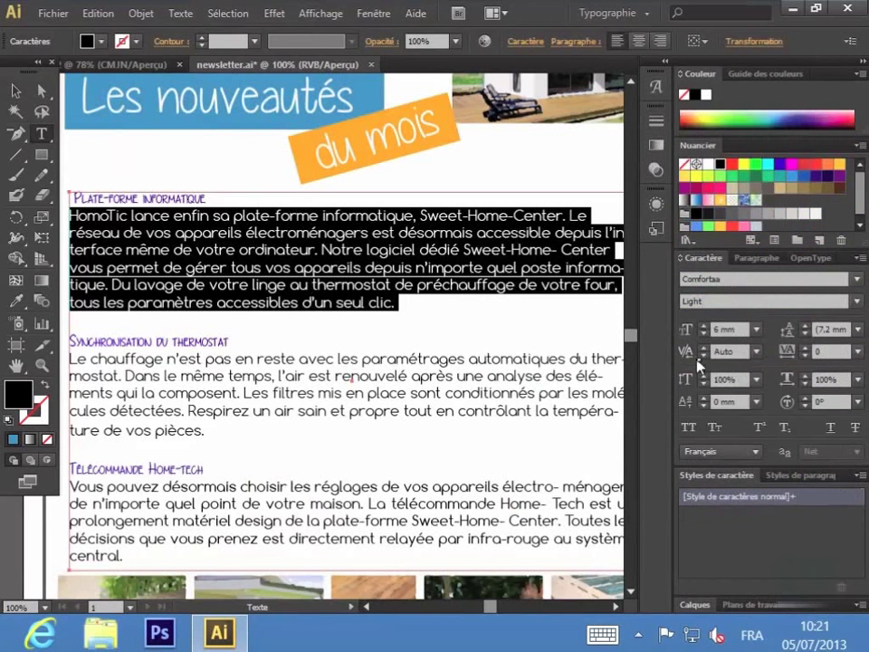
{"action": "left_click", "coordinate": [858, 283]}
{"action": "mouse_move", "coordinate": [842, 290]}
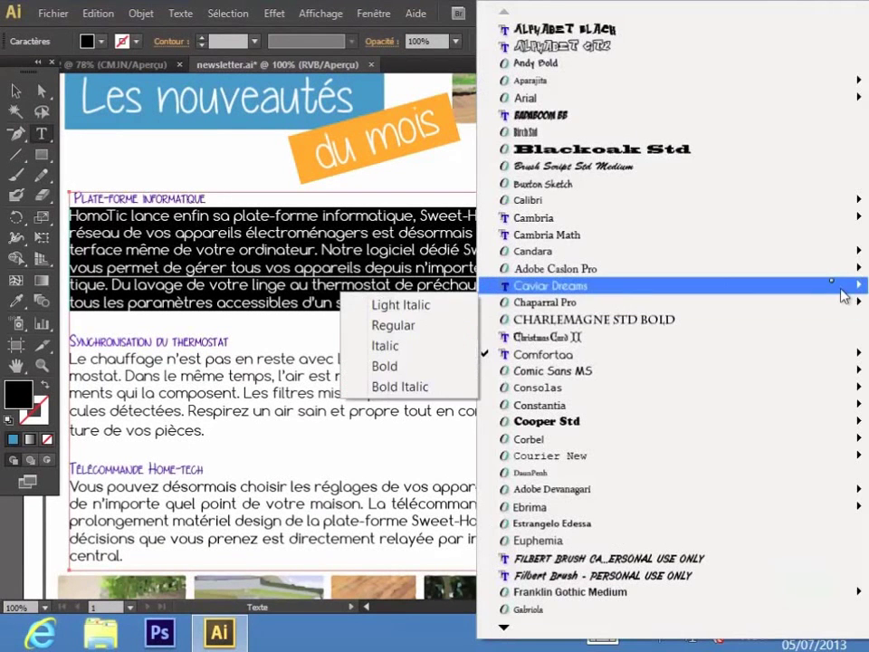
{"action": "mouse_move", "coordinate": [589, 251]}
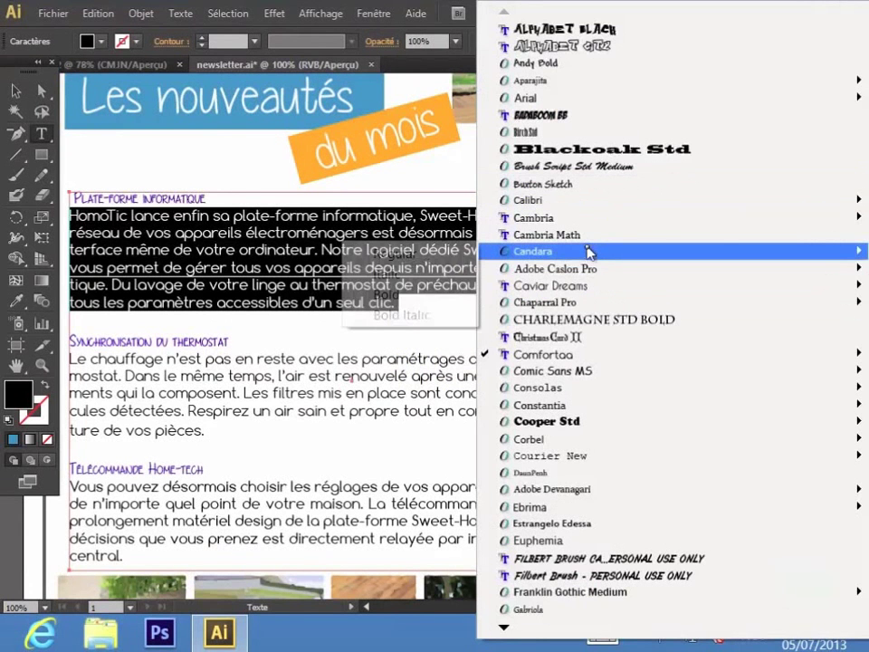
{"action": "left_click", "coordinate": [416, 255]}
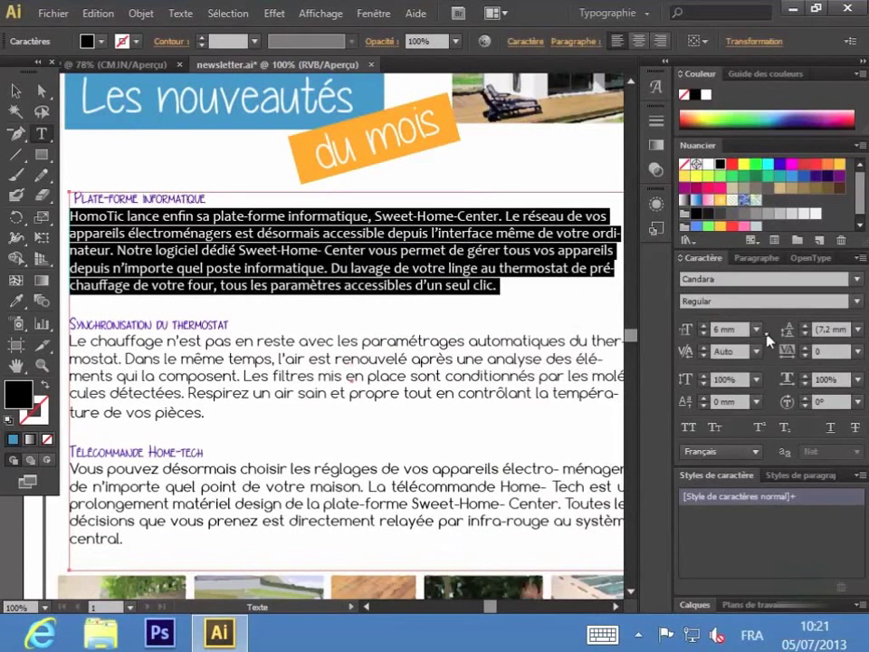
Step: Set the tracking of the selected body text to 16 and its leading to 8 mm
{"action": "left_click", "coordinate": [708, 328]}
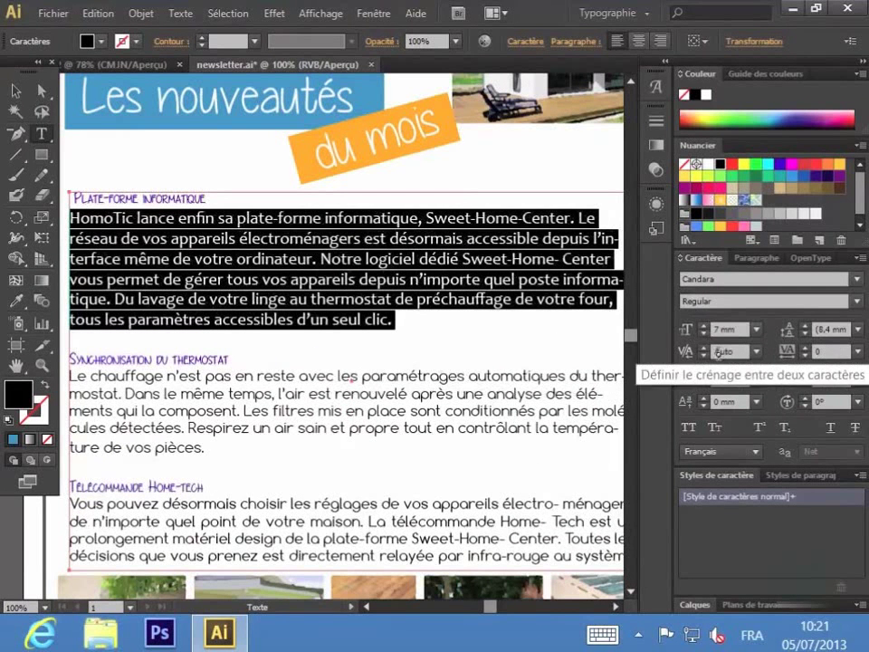
{"action": "key", "text": "ctrl+z"}
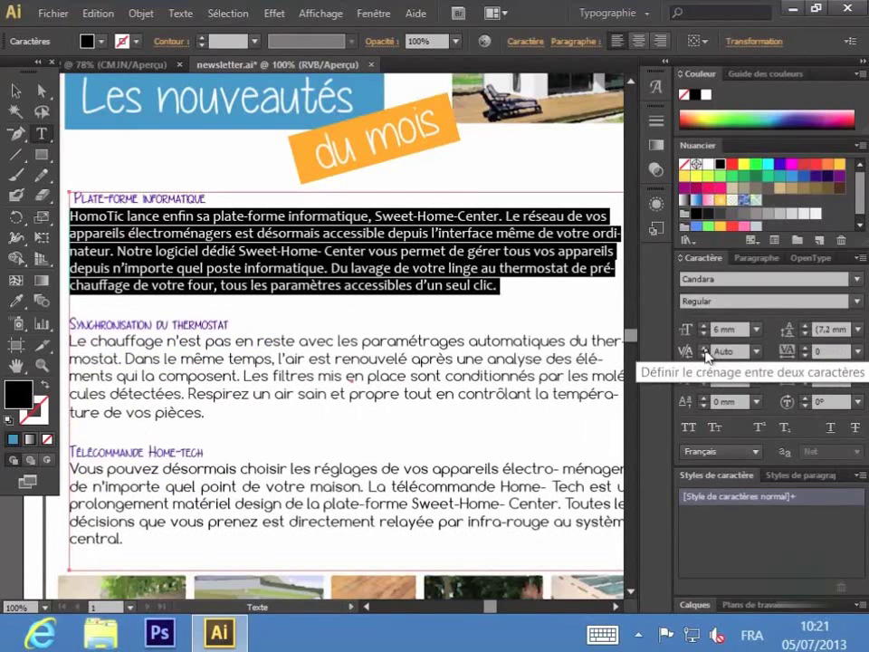
{"action": "left_click", "coordinate": [806, 349]}
{"action": "left_click", "coordinate": [807, 348]}
{"action": "left_click", "coordinate": [807, 348]}
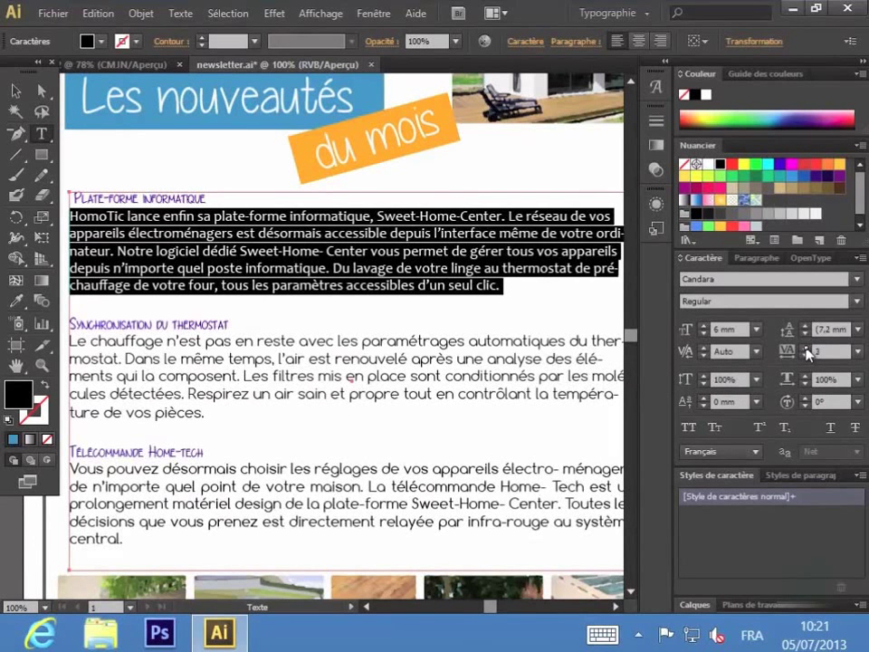
{"action": "left_click", "coordinate": [807, 348]}
{"action": "left_click", "coordinate": [807, 348]}
{"action": "left_click", "coordinate": [805, 347]}
{"action": "left_click", "coordinate": [805, 348]}
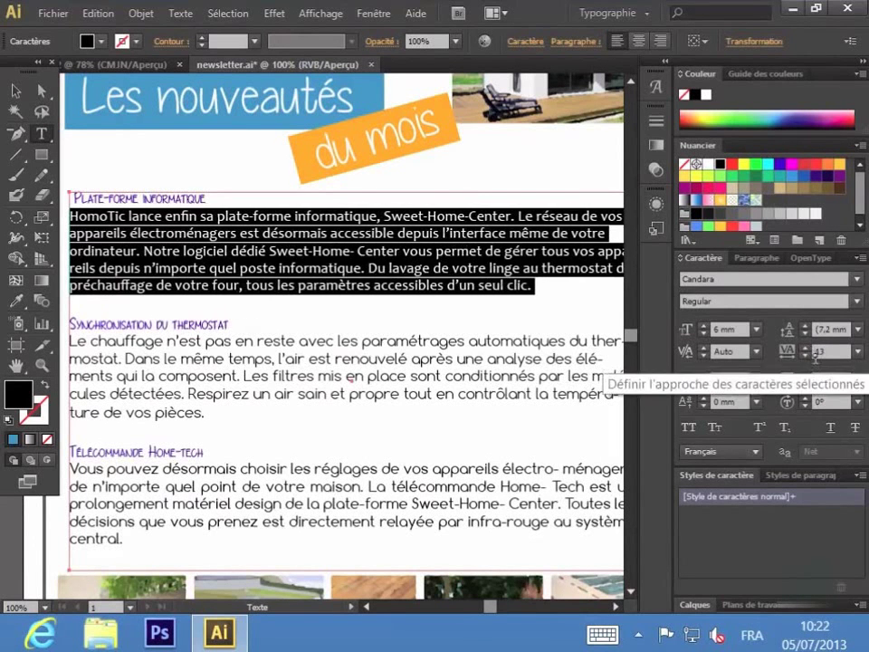
{"action": "left_click", "coordinate": [805, 348]}
{"action": "left_click", "coordinate": [805, 347]}
{"action": "left_click", "coordinate": [805, 347]}
{"action": "left_click", "coordinate": [805, 348]}
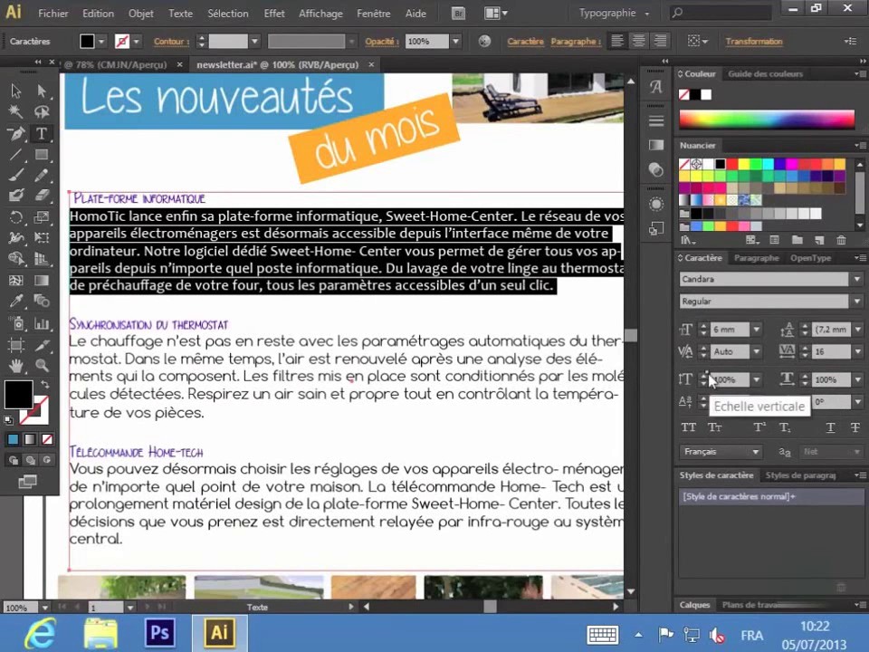
{"action": "left_click", "coordinate": [804, 328]}
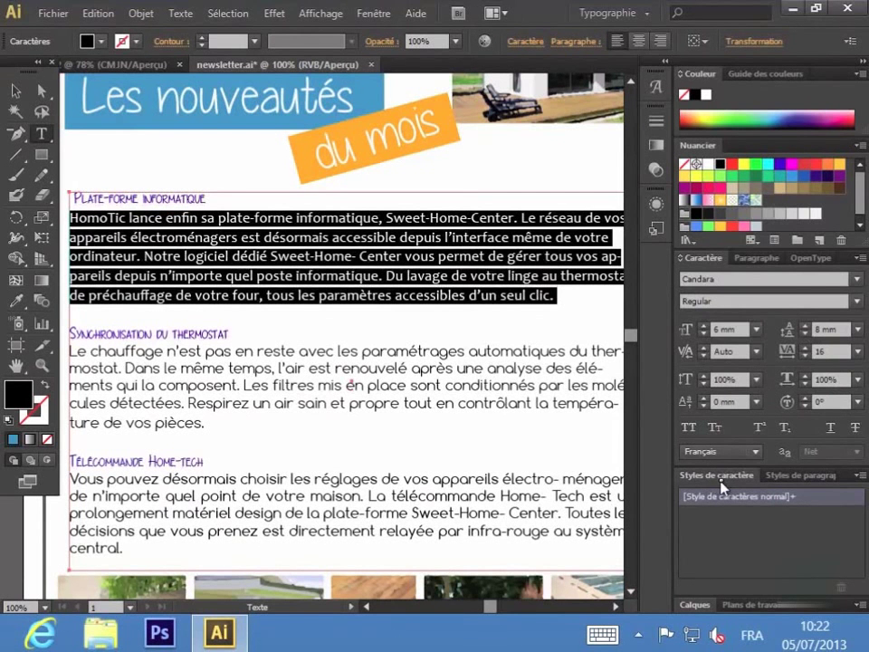
Step: Create a new character style named "newsletter" from the selected text's formatting
{"action": "left_click", "coordinate": [862, 476]}
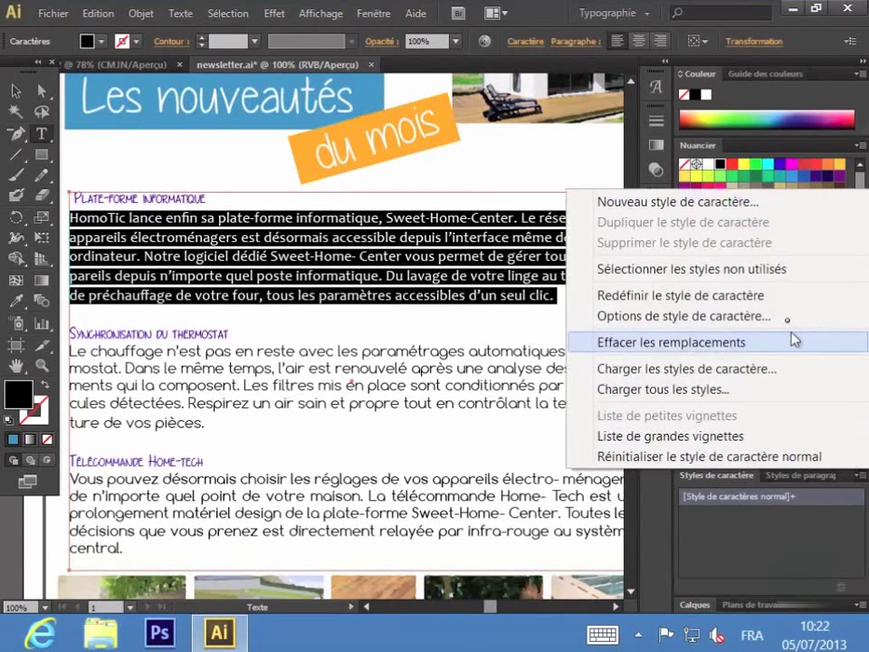
{"action": "left_click", "coordinate": [724, 202]}
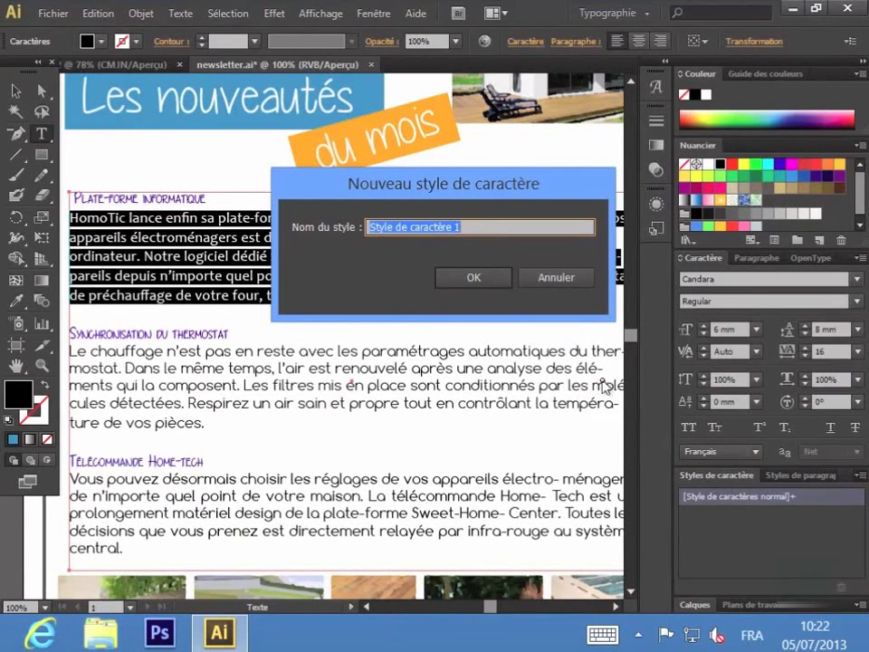
{"action": "type", "text": "ne"}
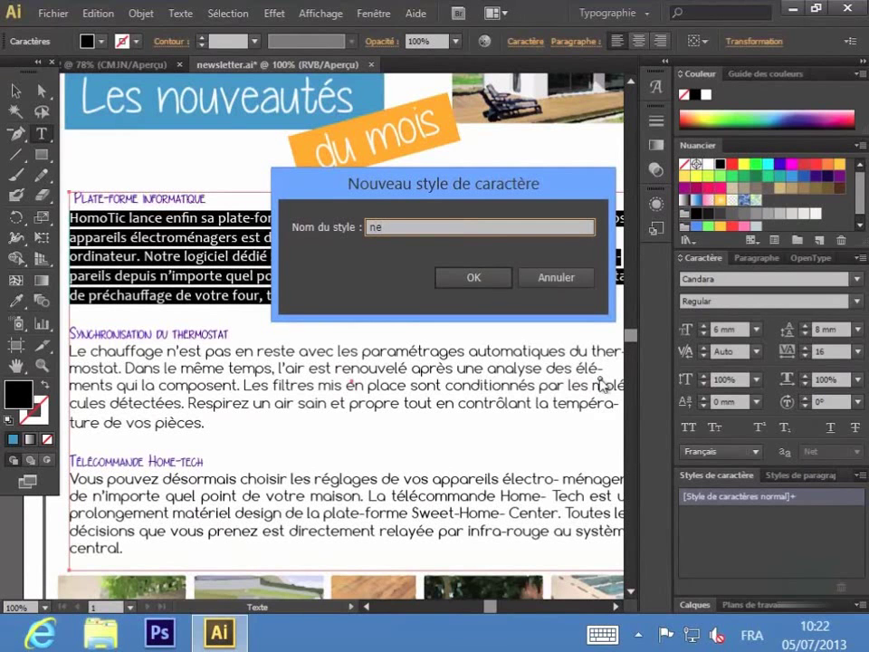
{"action": "type", "text": "wsletter"}
{"action": "left_click", "coordinate": [487, 282]}
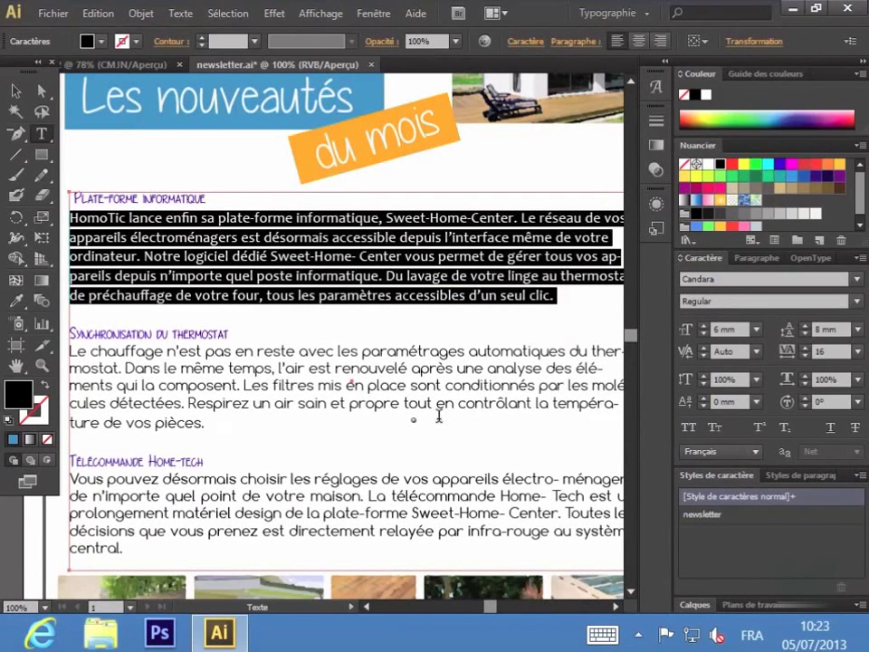
Step: Apply the newsletter character style to the body text under "Synchronisation du thermostat", clearing its overrides
{"action": "left_click", "coordinate": [217, 419]}
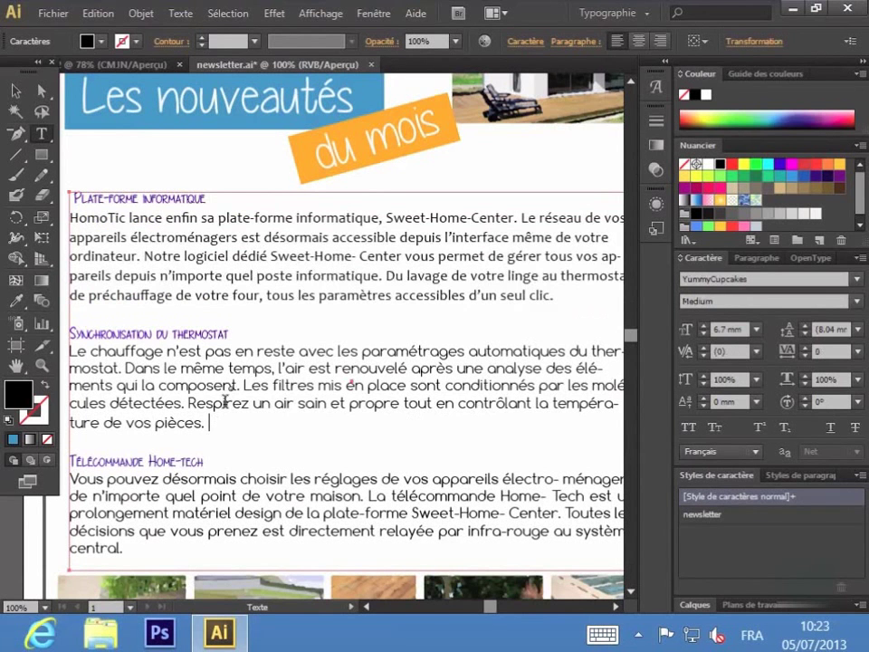
{"action": "left_click_drag", "start_coordinate": [212, 422], "coordinate": [71, 350]}
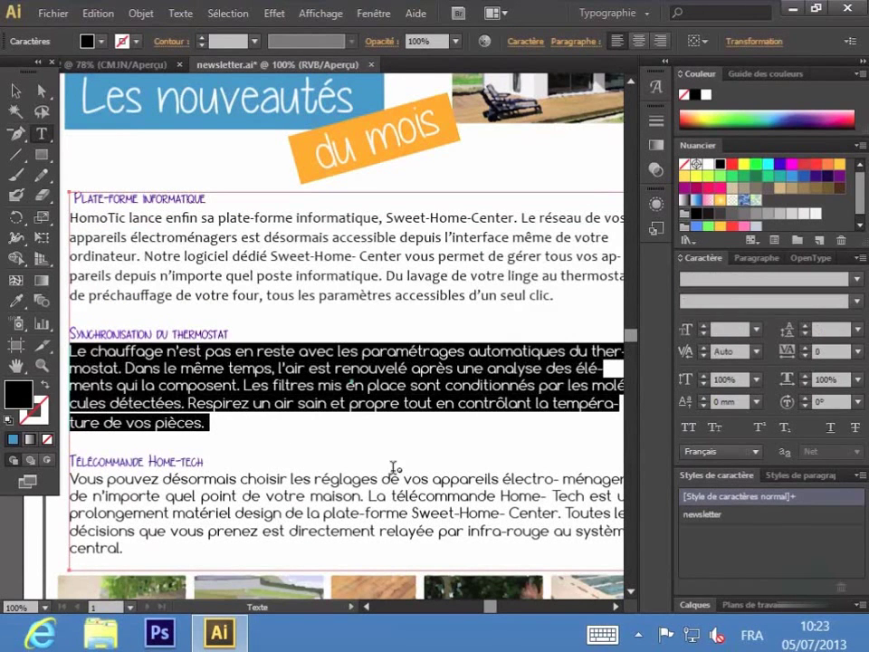
{"action": "left_click", "coordinate": [712, 517]}
{"action": "left_click", "coordinate": [704, 514], "text": "alt"}
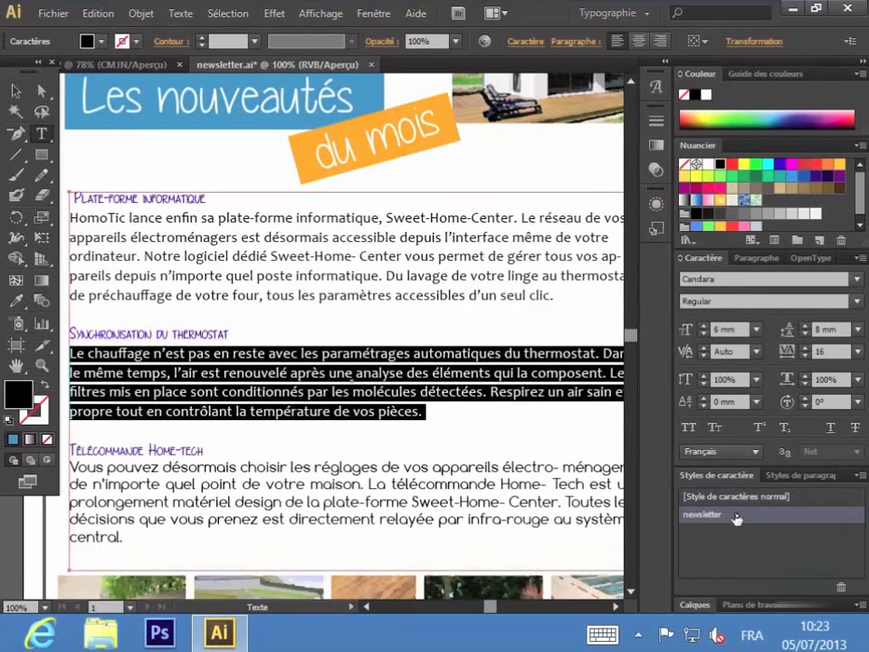
Step: Apply the newsletter character style to the body text under "Télécommande Home-tech", replacing its local formatting
{"action": "scroll", "coordinate": [630, 333], "scroll_direction": "up", "scroll_amount": 1}
{"action": "scroll", "coordinate": [629, 337], "scroll_direction": "down", "scroll_amount": 3}
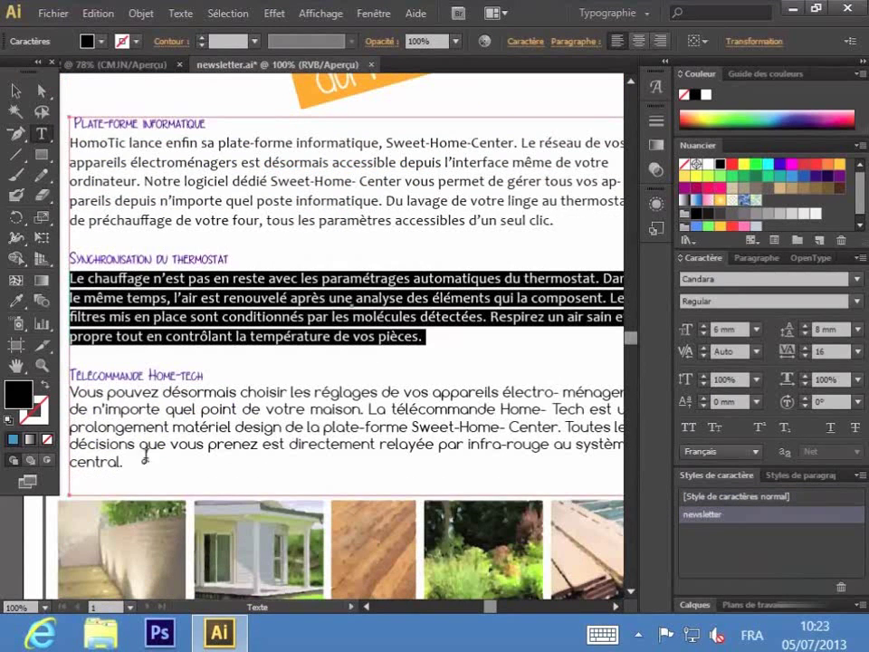
{"action": "left_click_drag", "start_coordinate": [131, 466], "coordinate": [62, 399]}
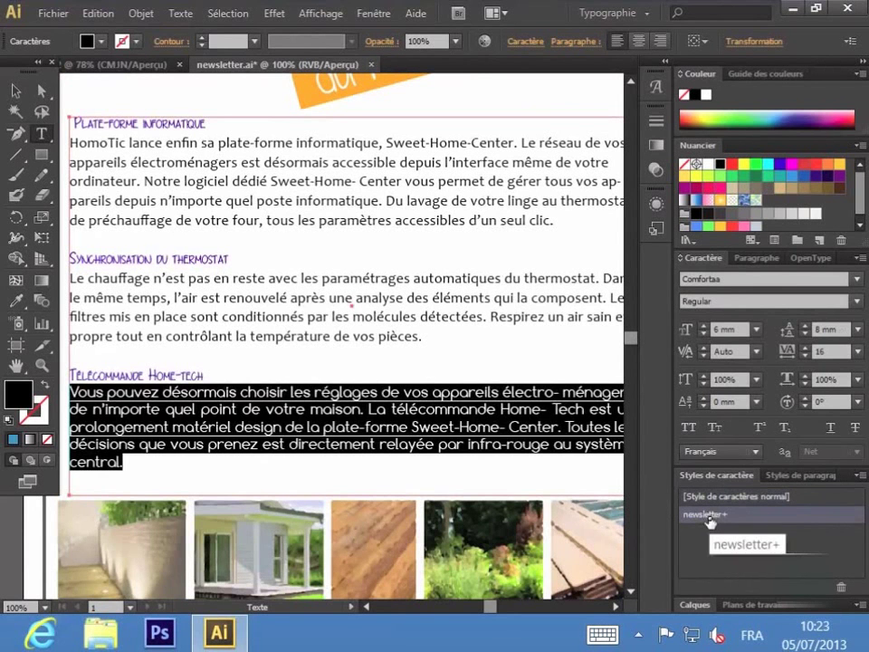
{"action": "left_click", "coordinate": [709, 514]}
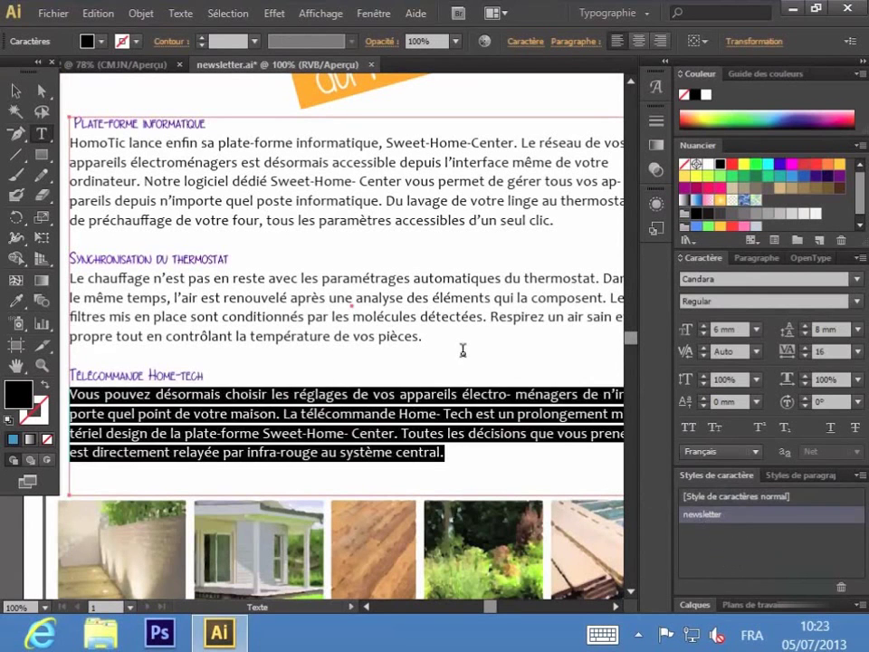
{"action": "left_click", "coordinate": [480, 448]}
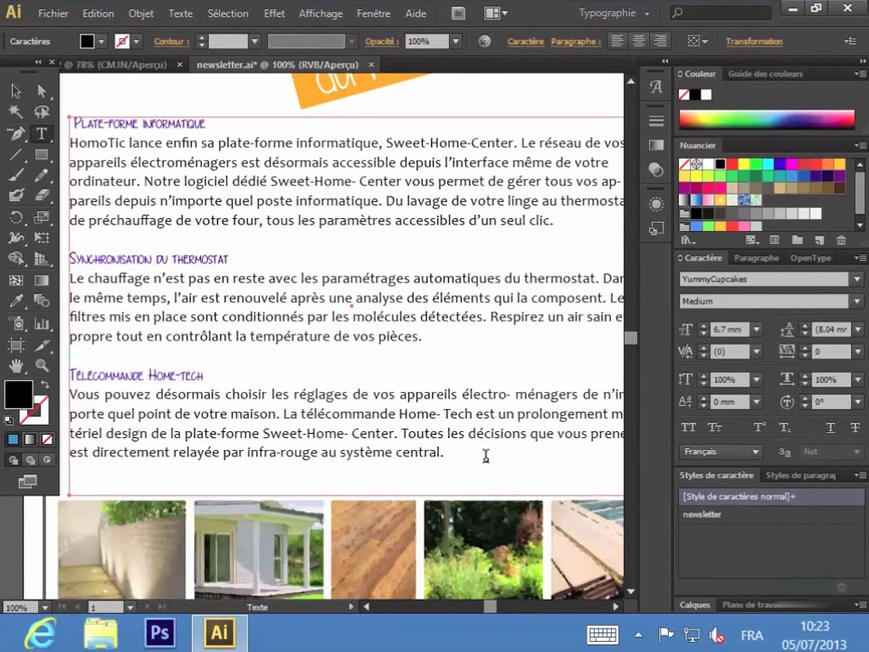
Step: Justify the paragraph under "Plate-forme informatique" with its last line left-aligned and set its first-line indent to 8 mm
{"action": "left_click", "coordinate": [321, 167]}
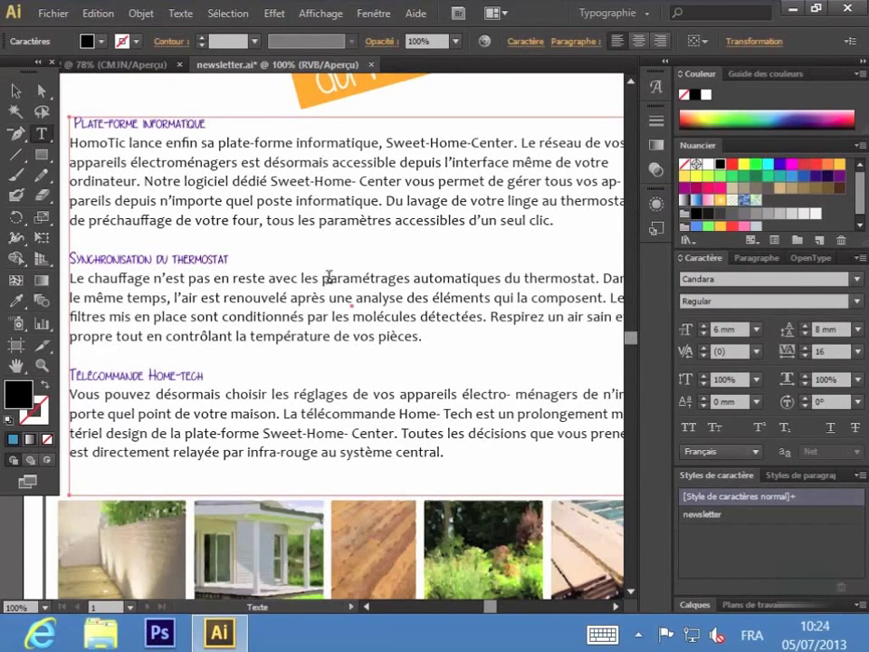
{"action": "left_click", "coordinate": [576, 42]}
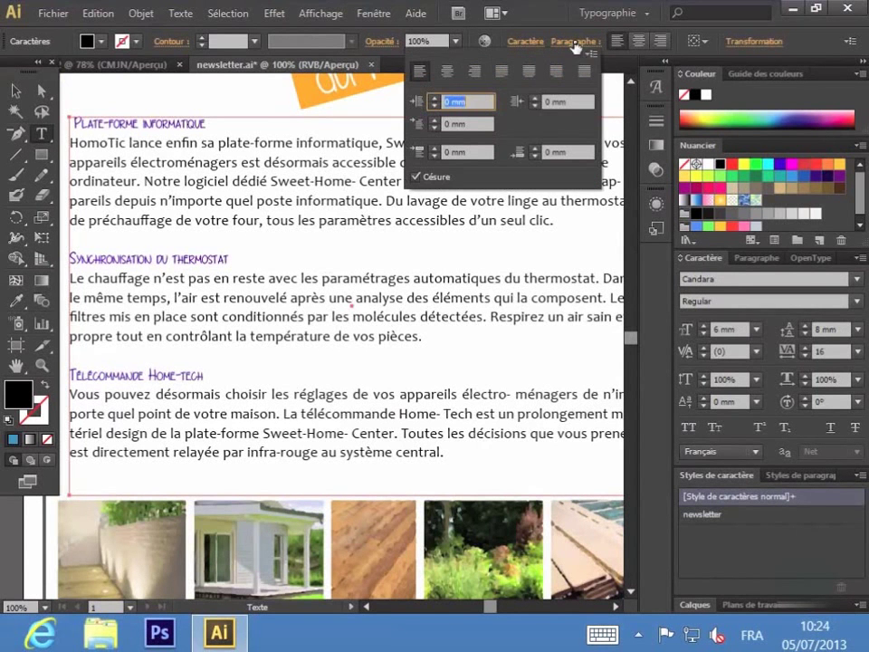
{"action": "left_click", "coordinate": [504, 75]}
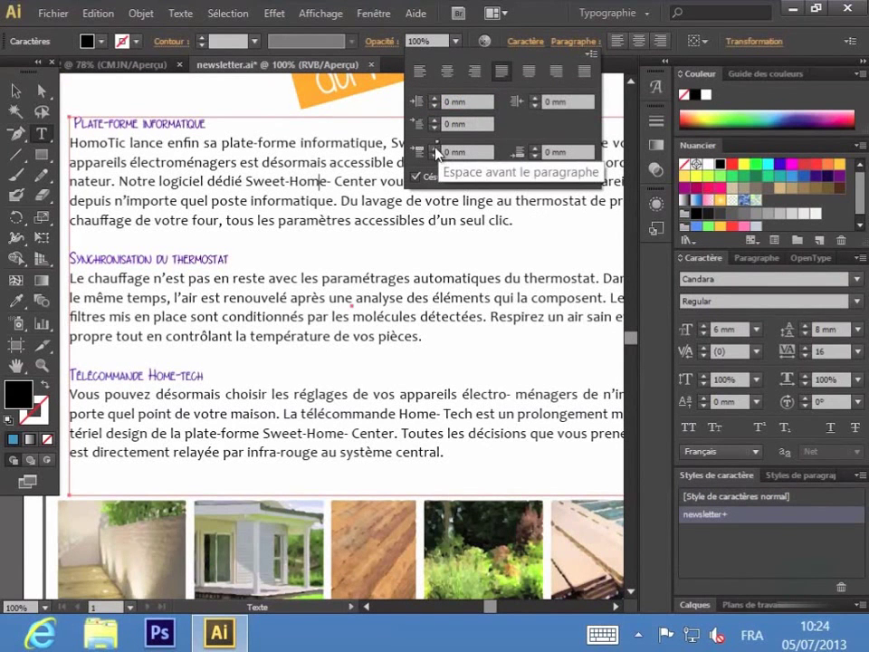
{"action": "left_click", "coordinate": [436, 120]}
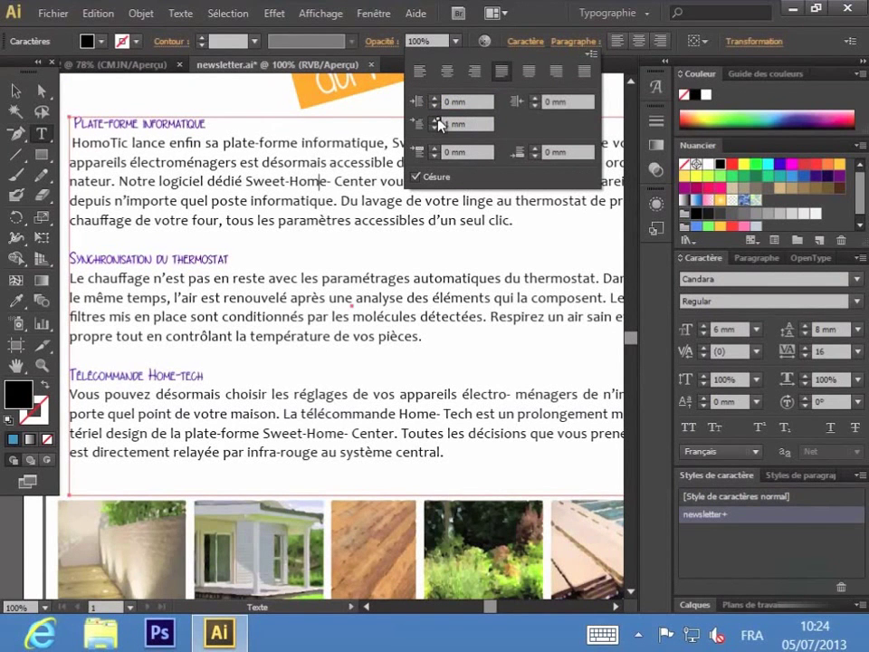
{"action": "left_click", "coordinate": [438, 120]}
{"action": "left_click", "coordinate": [441, 120]}
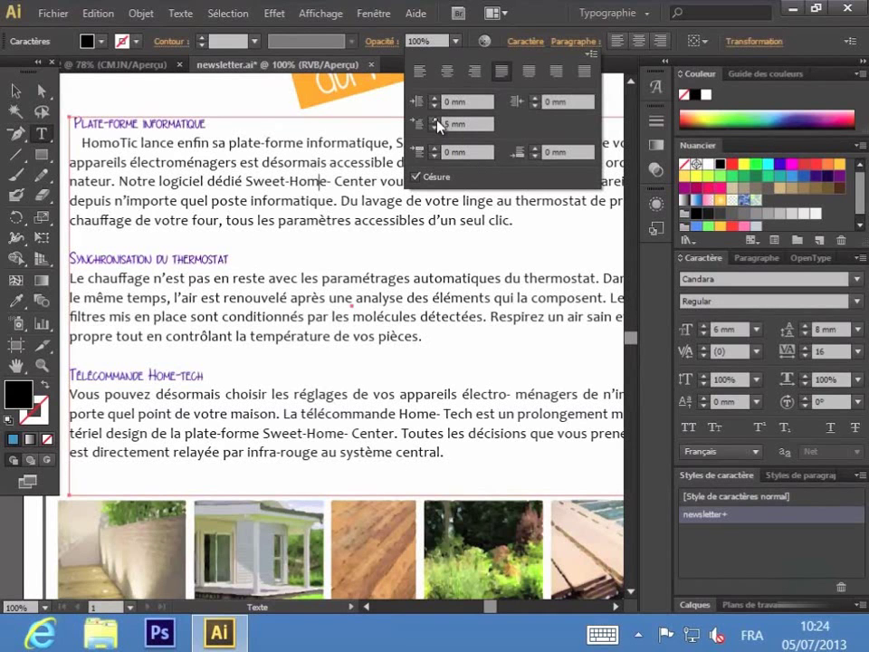
{"action": "left_click", "coordinate": [438, 120]}
{"action": "left_click", "coordinate": [437, 120]}
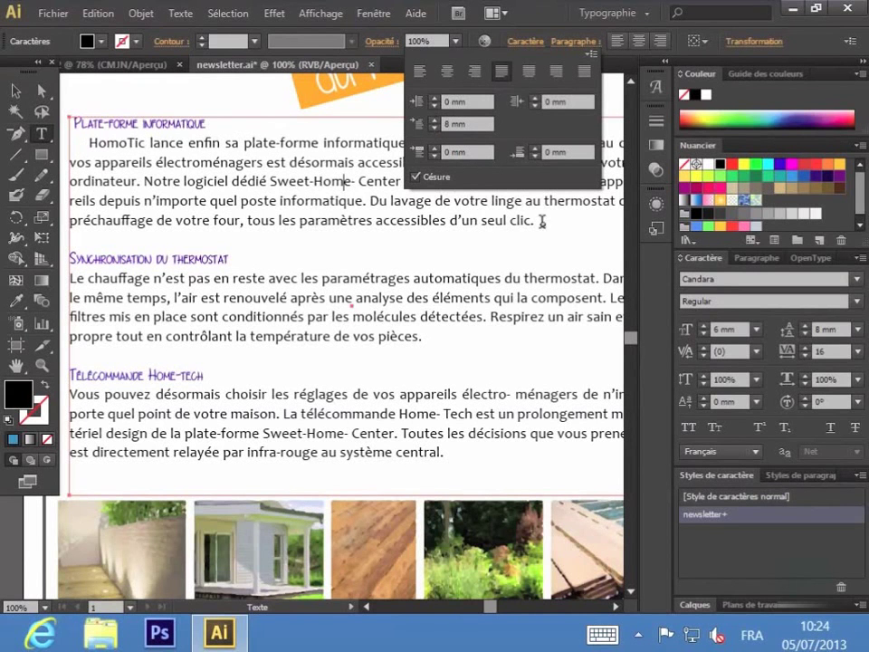
Step: Create a new paragraph style named "newsletter" from the formatting of the indented paragraph under "Plate-forme informatique"
{"action": "left_click", "coordinate": [803, 479]}
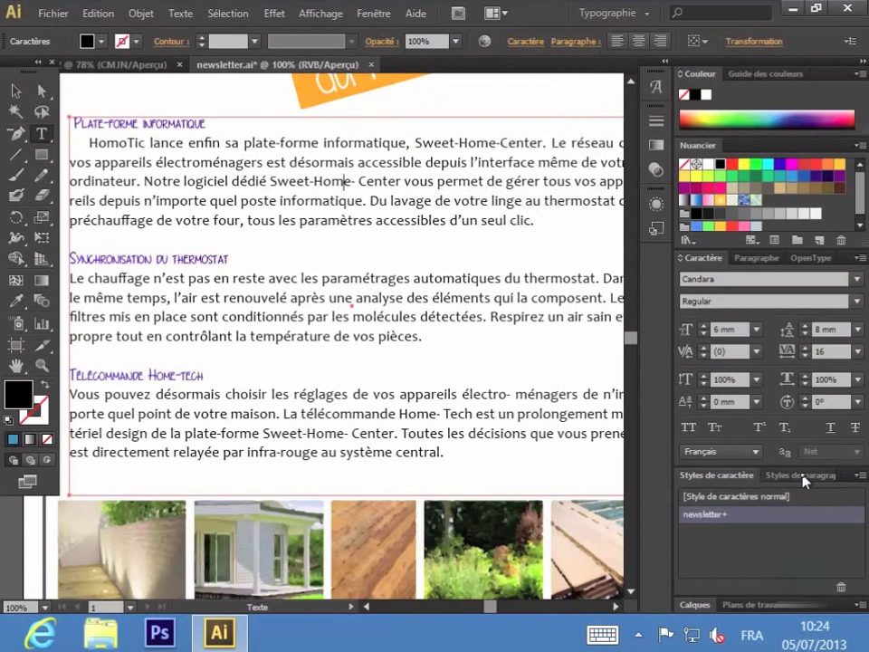
{"action": "left_click", "coordinate": [803, 478]}
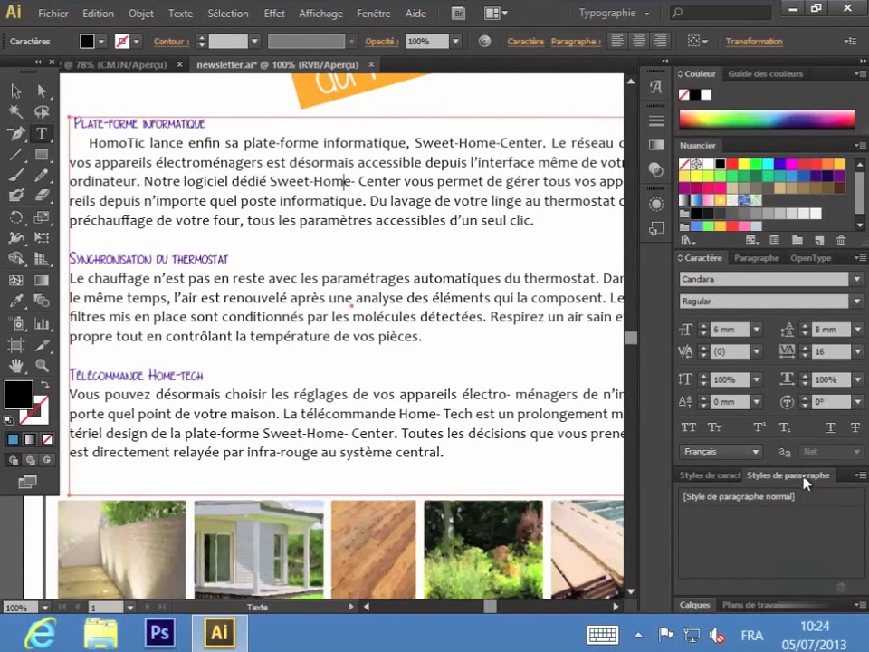
{"action": "left_click", "coordinate": [860, 476]}
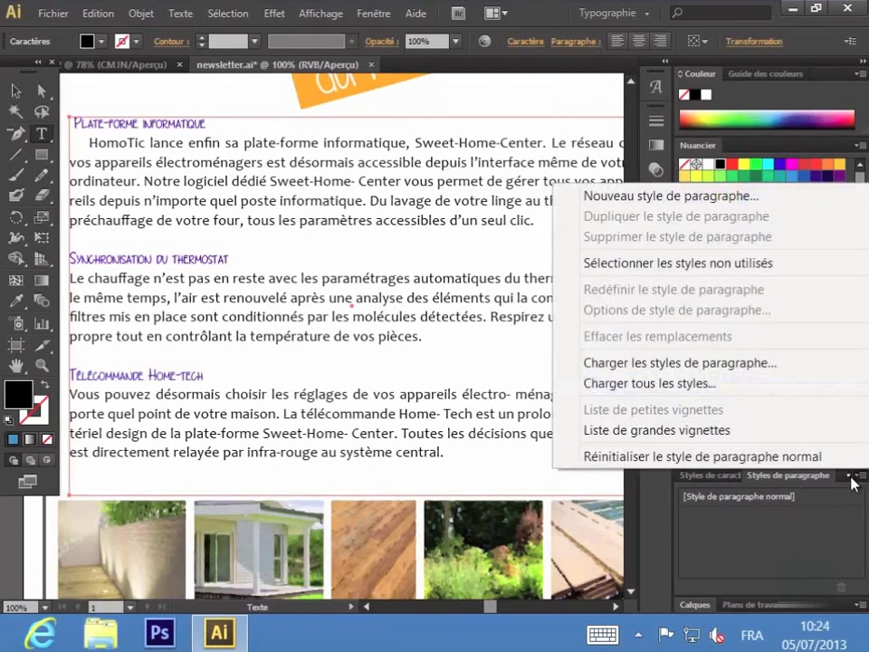
{"action": "left_click", "coordinate": [706, 203]}
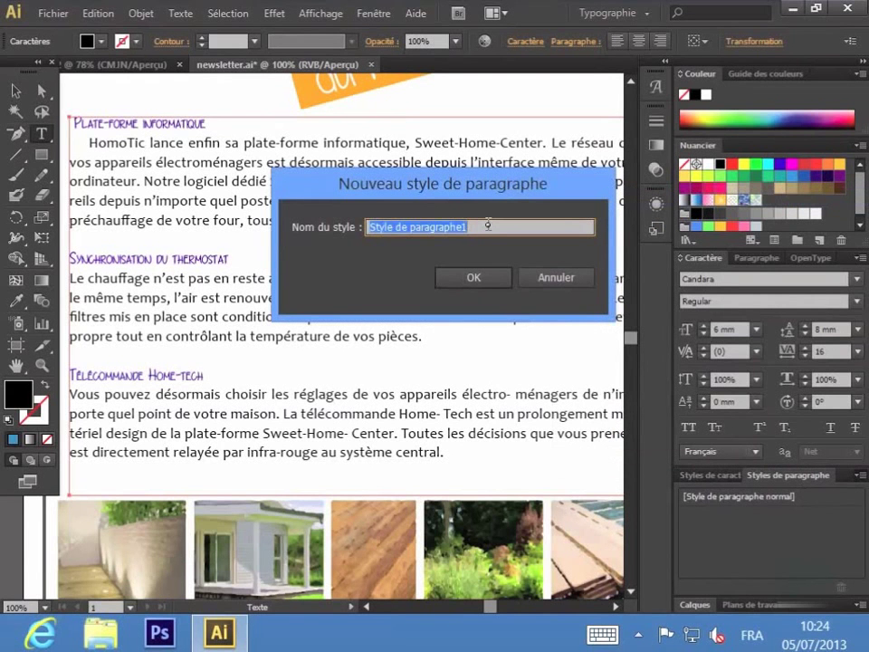
{"action": "type", "text": "newsletter"}
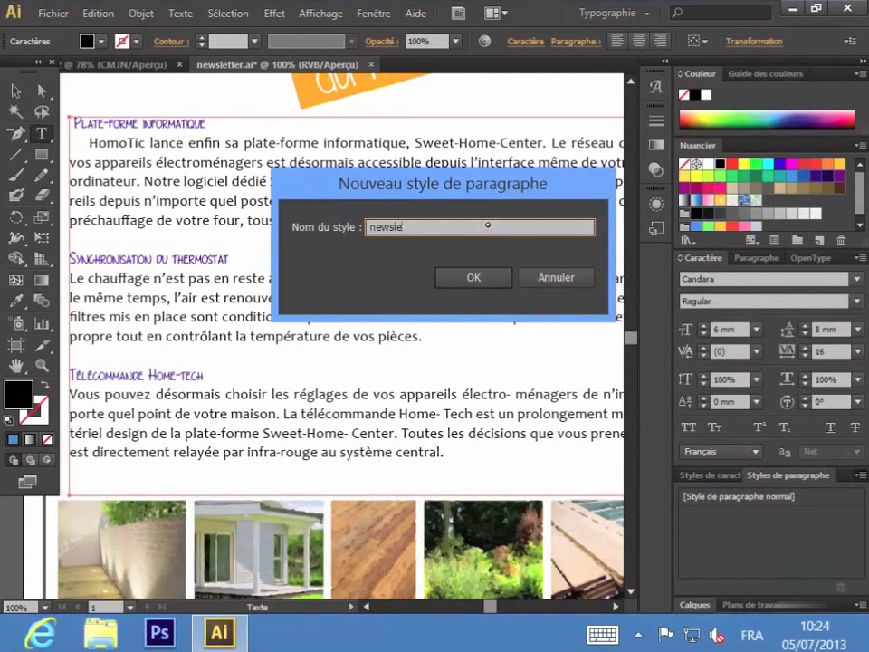
{"action": "left_click", "coordinate": [499, 282]}
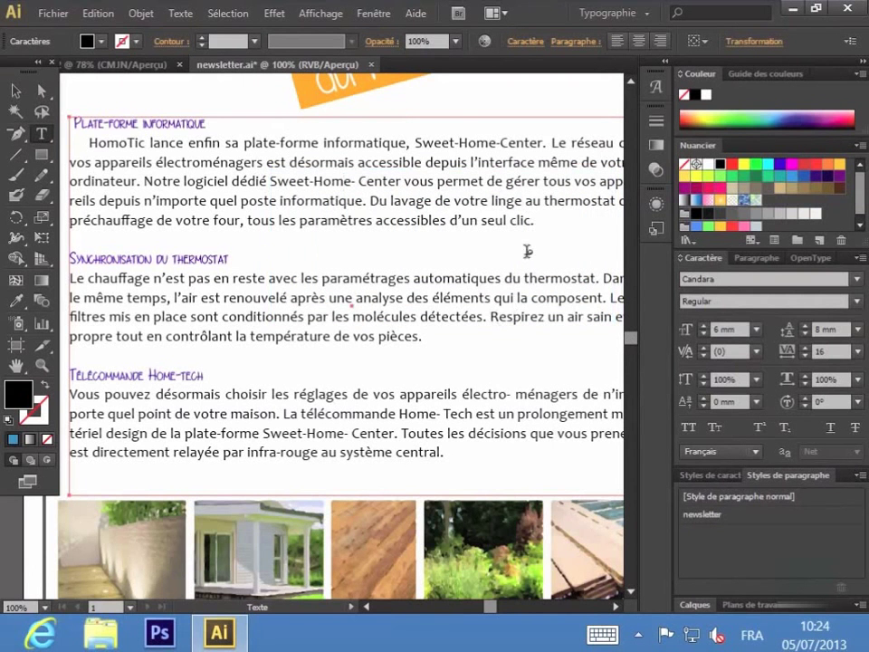
Step: Apply the newsletter paragraph style to the body paragraphs under "Synchronisation du thermostat" and "Télécommande Home-tech"
{"action": "left_click_drag", "start_coordinate": [423, 338], "coordinate": [169, 296]}
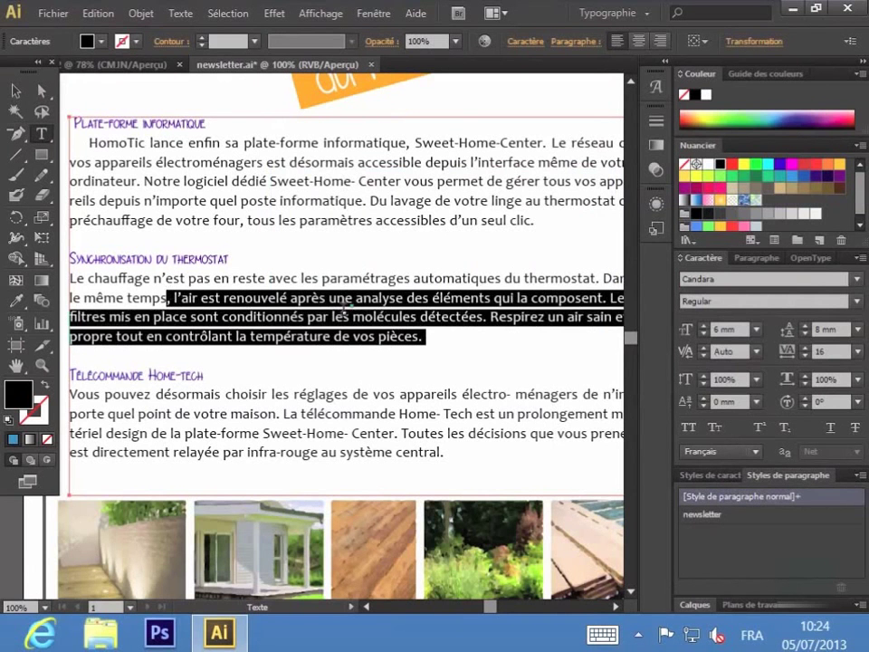
{"action": "mouse_move", "coordinate": [363, 298]}
{"action": "left_mouse_down"}
{"action": "mouse_move", "coordinate": [349, 318]}
{"action": "mouse_move", "coordinate": [363, 300]}
{"action": "left_mouse_up"}
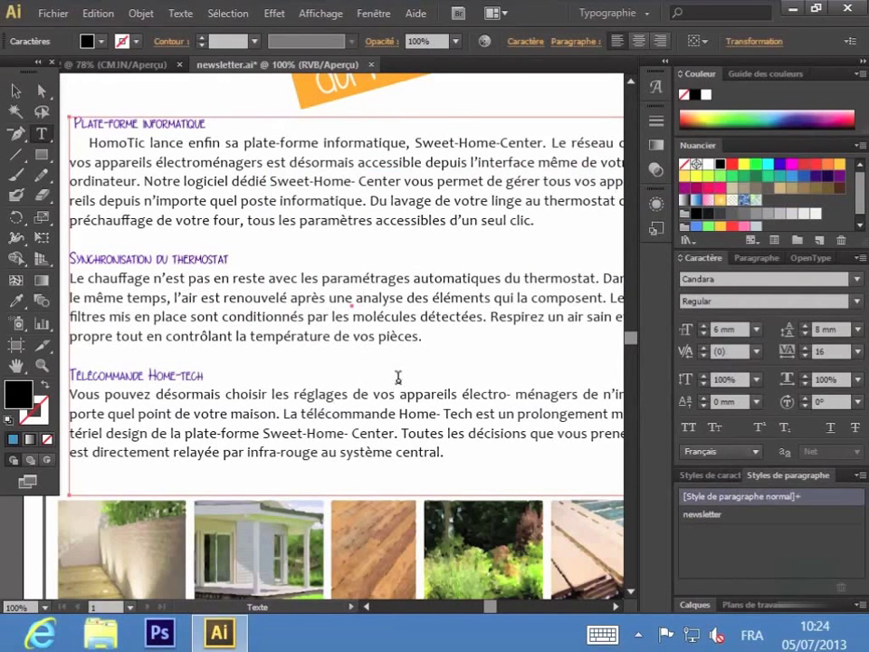
{"action": "left_click", "coordinate": [706, 514]}
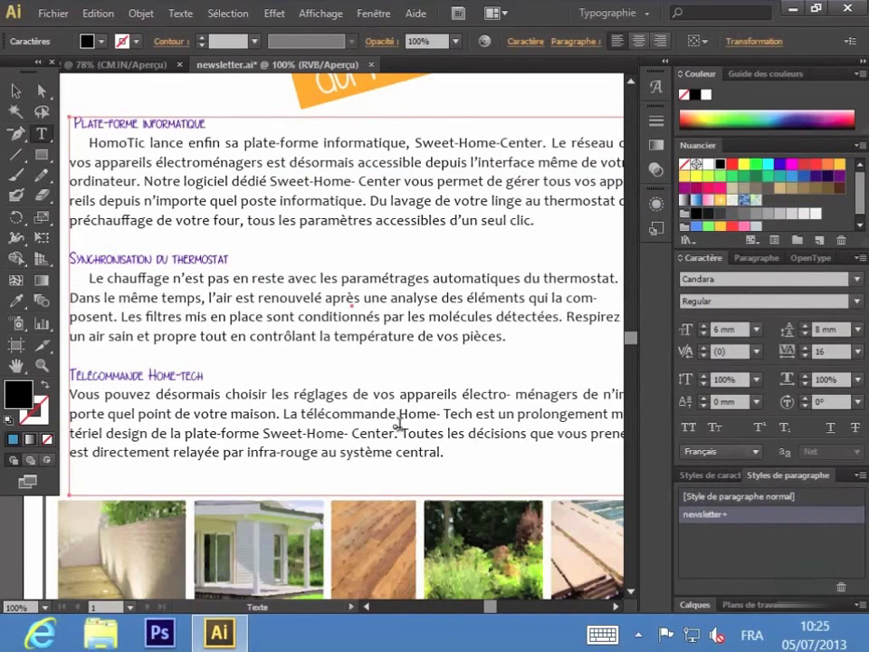
{"action": "left_click", "coordinate": [365, 414]}
{"action": "left_click", "coordinate": [702, 514]}
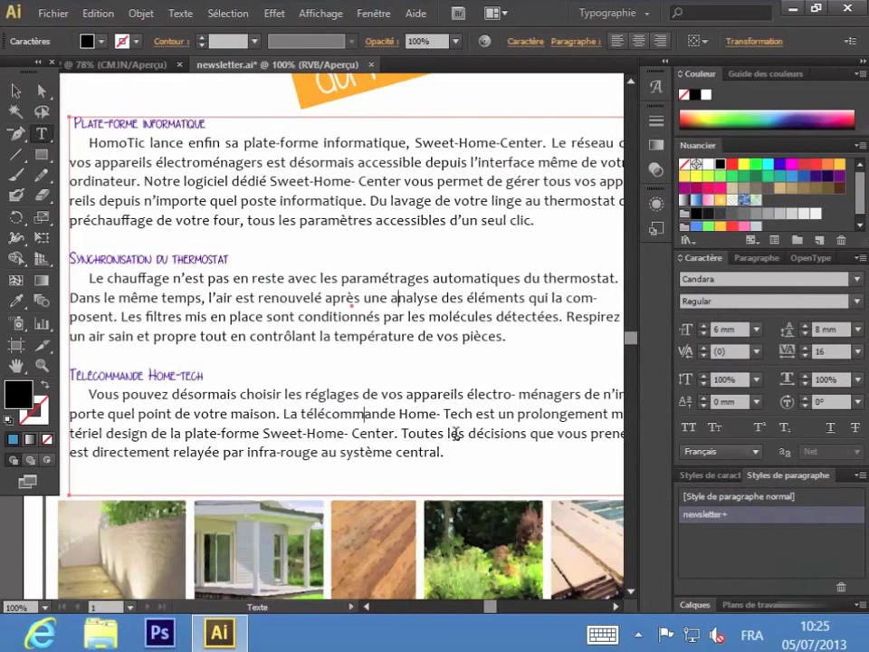
{"action": "key", "text": "ctrl+minus"}
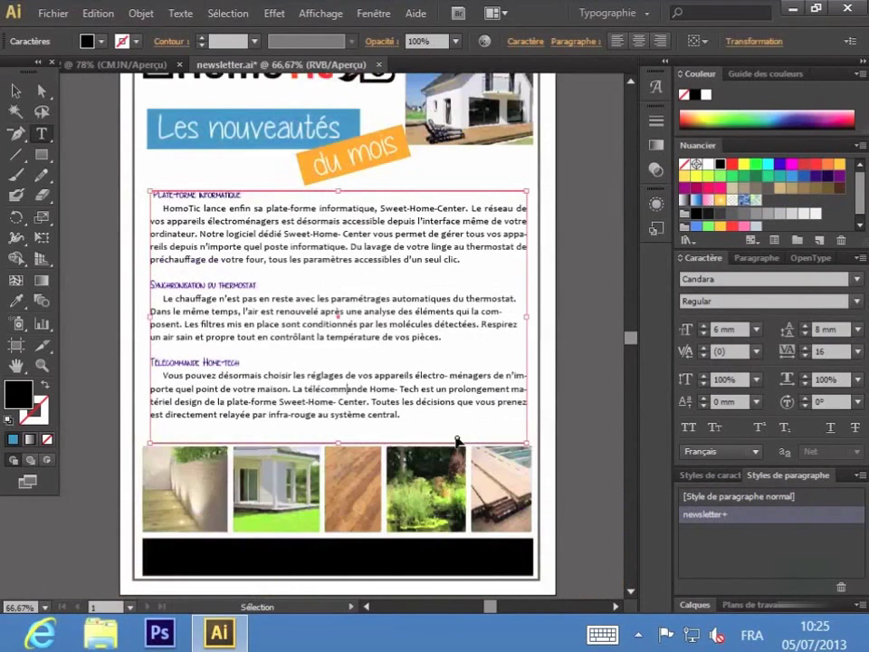